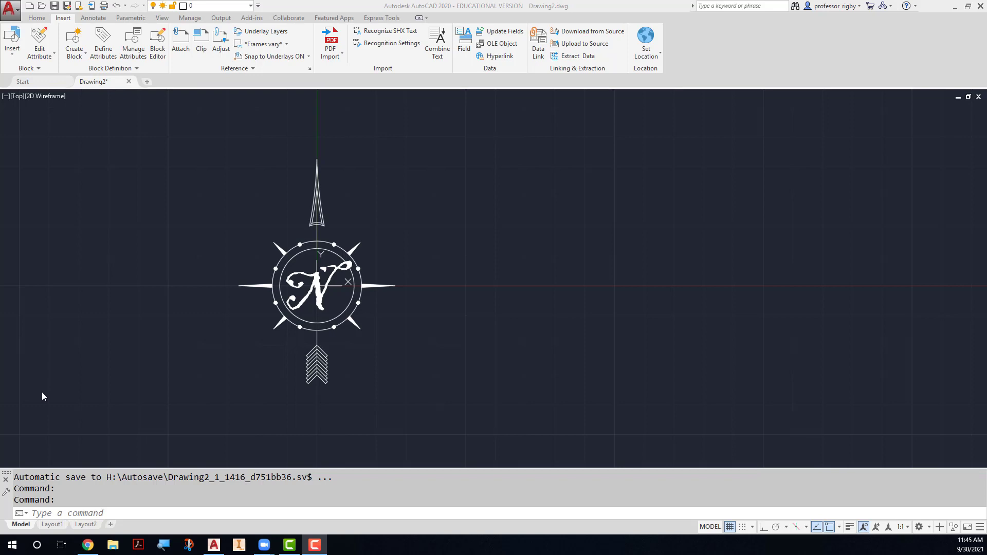
Check the Script text style's font via ST, close it unchanged, then select and deselect the N text
{"action": "type", "text": "ST"}
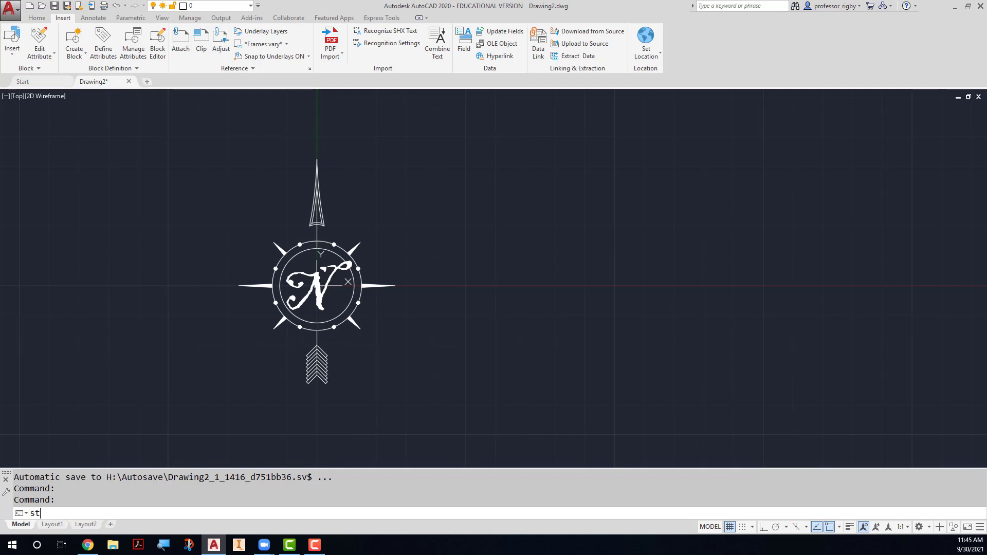
{"action": "key", "text": "Return"}
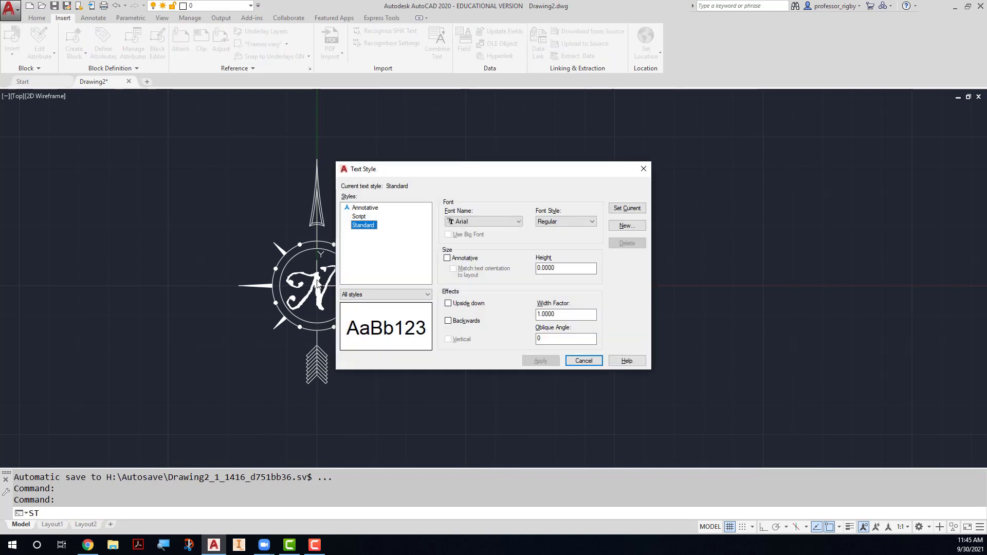
{"action": "left_click", "coordinate": [358, 217]}
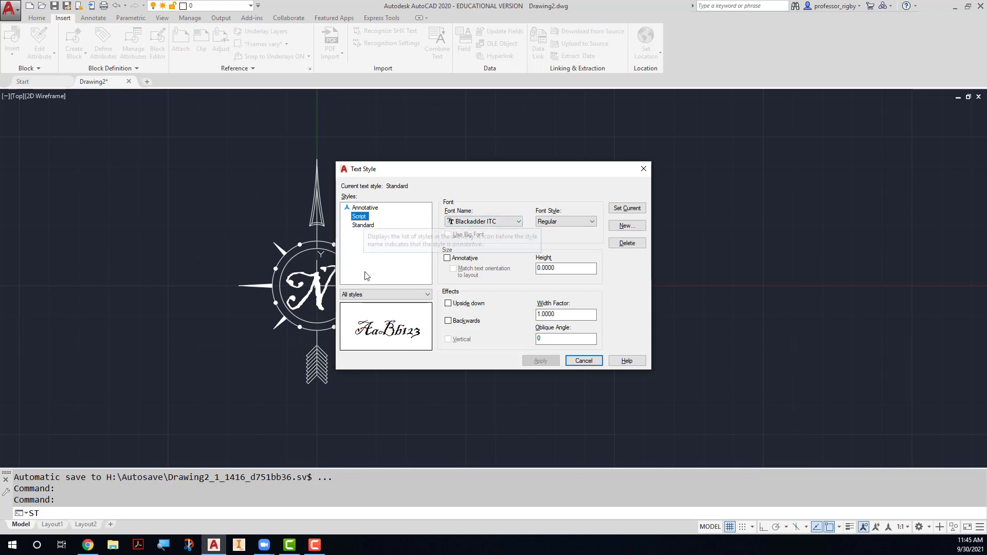
{"action": "left_click", "coordinate": [582, 361]}
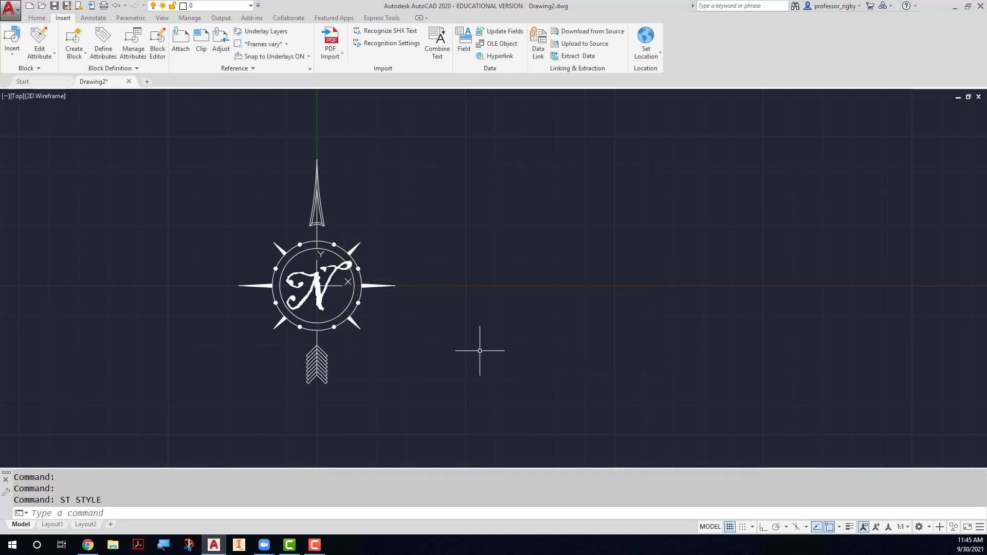
{"action": "left_click", "coordinate": [327, 305]}
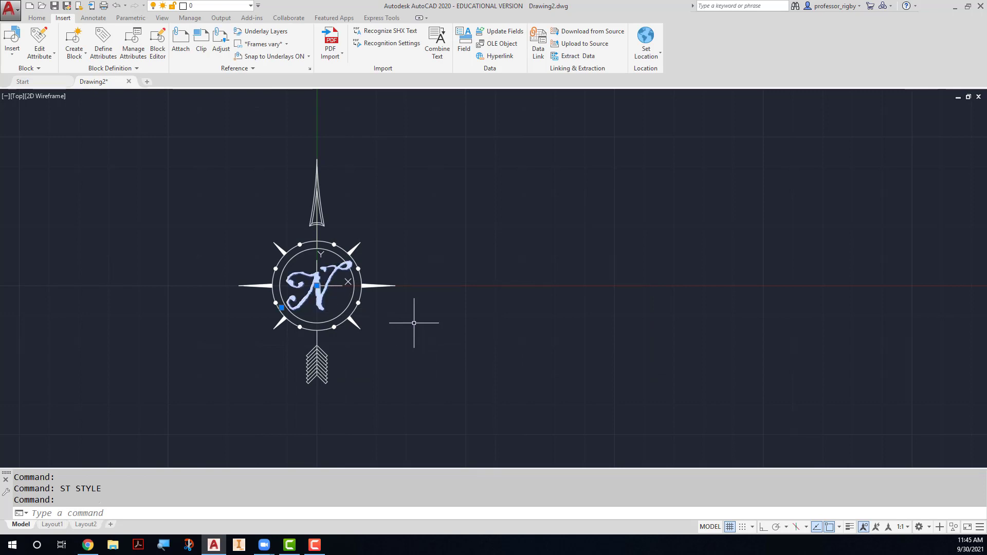
{"action": "key", "text": "Escape"}
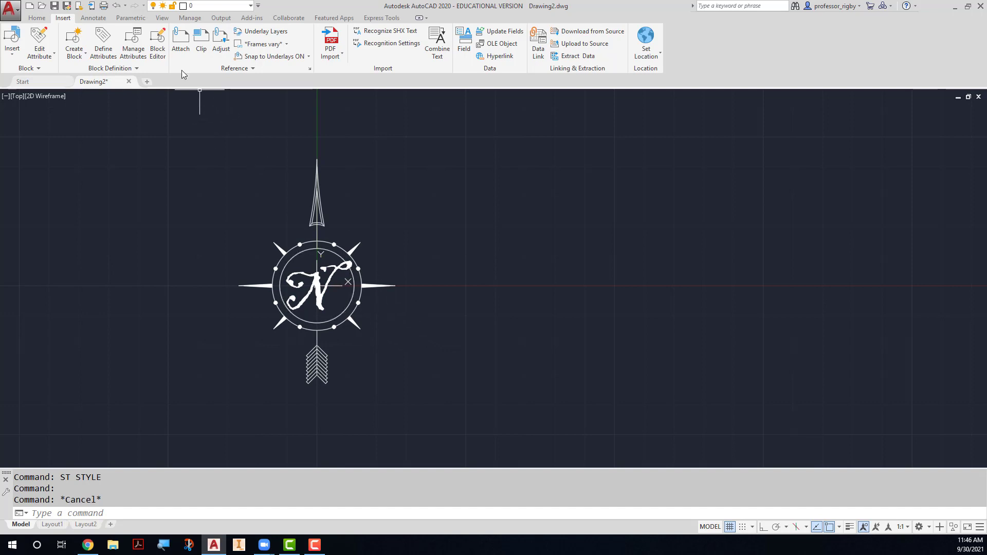
Open <Current Drawing> in the Block Editor as the block definition to edit
{"action": "left_click", "coordinate": [160, 50]}
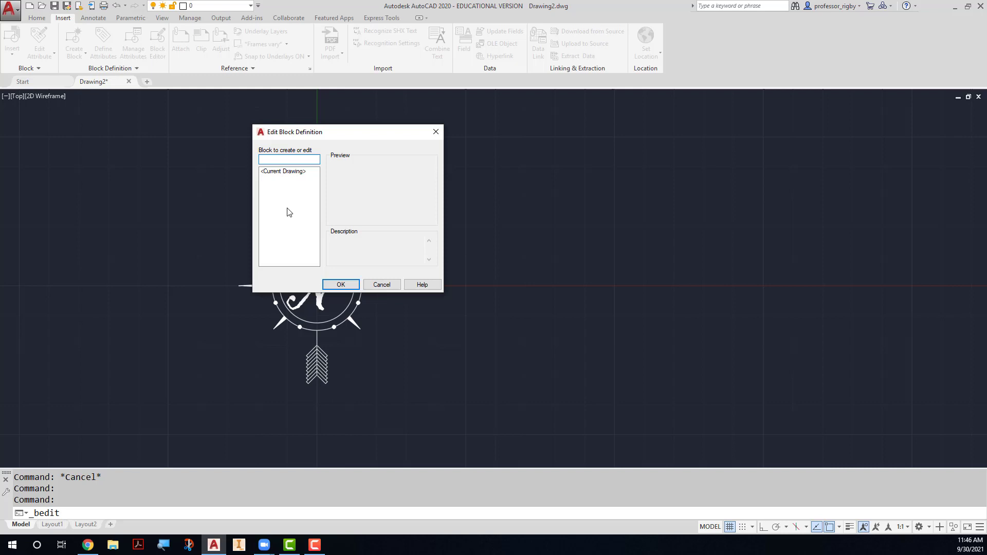
{"action": "left_click", "coordinate": [286, 173]}
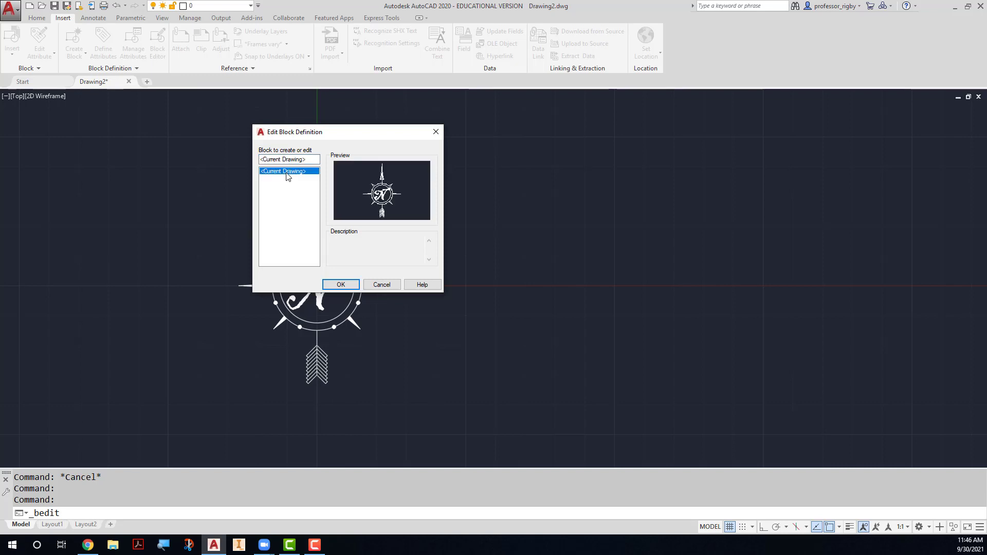
{"action": "left_click", "coordinate": [341, 284]}
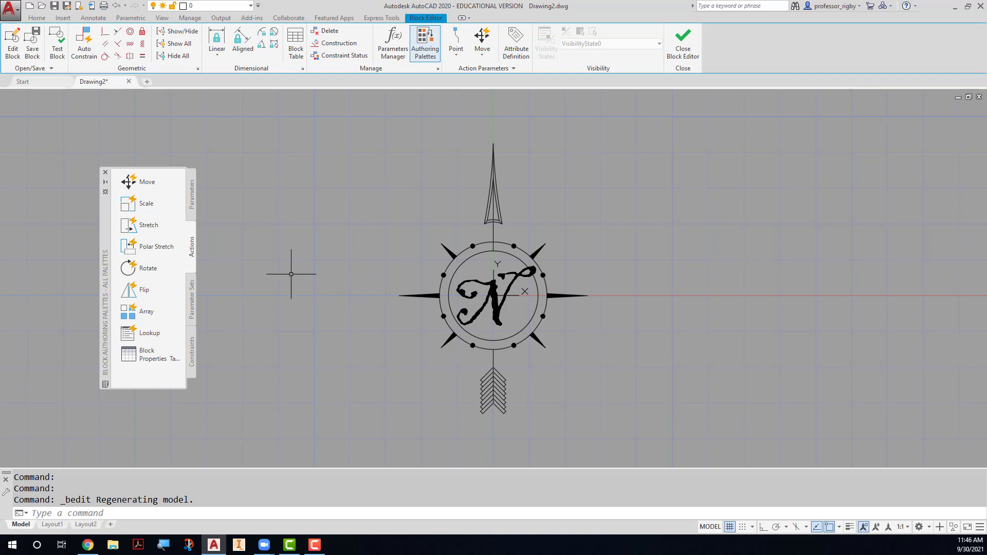
Add a Rotation parameter with label 'North' and description 'Rotate the arrow'
{"action": "left_click", "coordinate": [194, 192]}
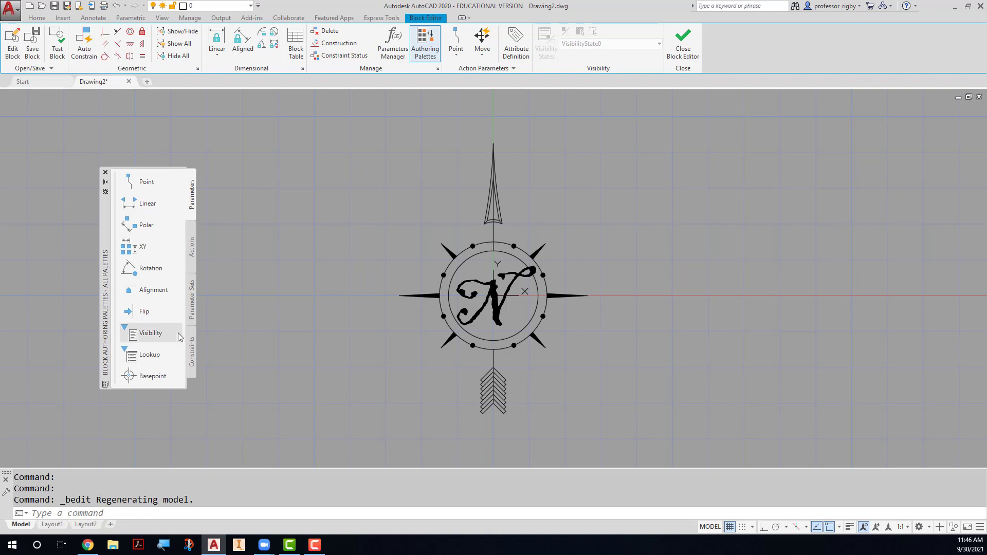
{"action": "left_click", "coordinate": [145, 269]}
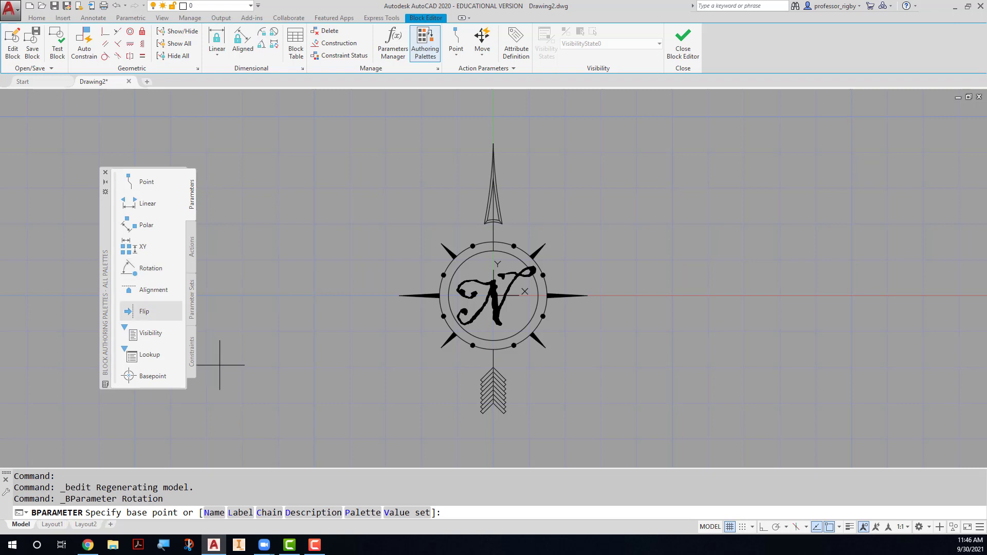
{"action": "type", "text": "l"}
{"action": "key", "text": "Return"}
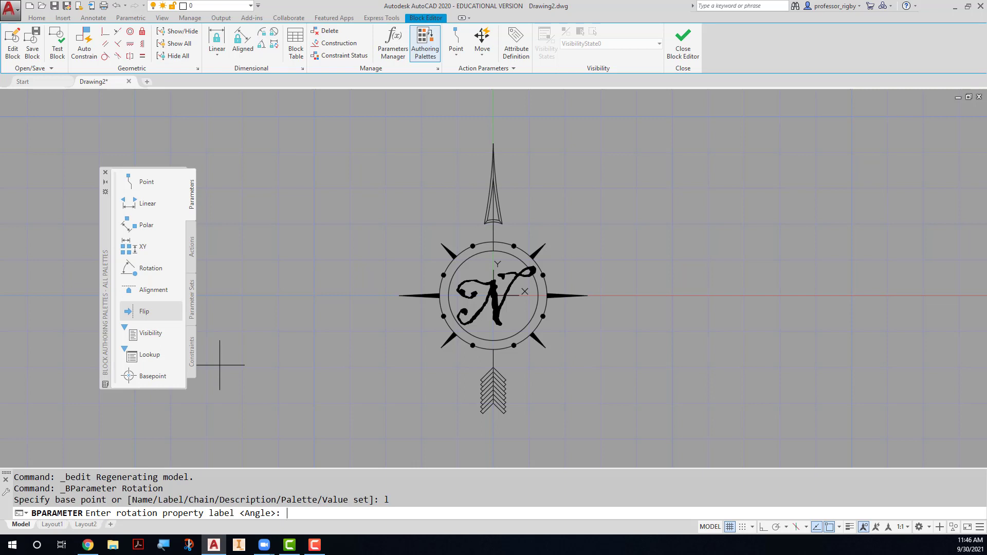
{"action": "type", "text": "North"}
{"action": "key", "text": "Return"}
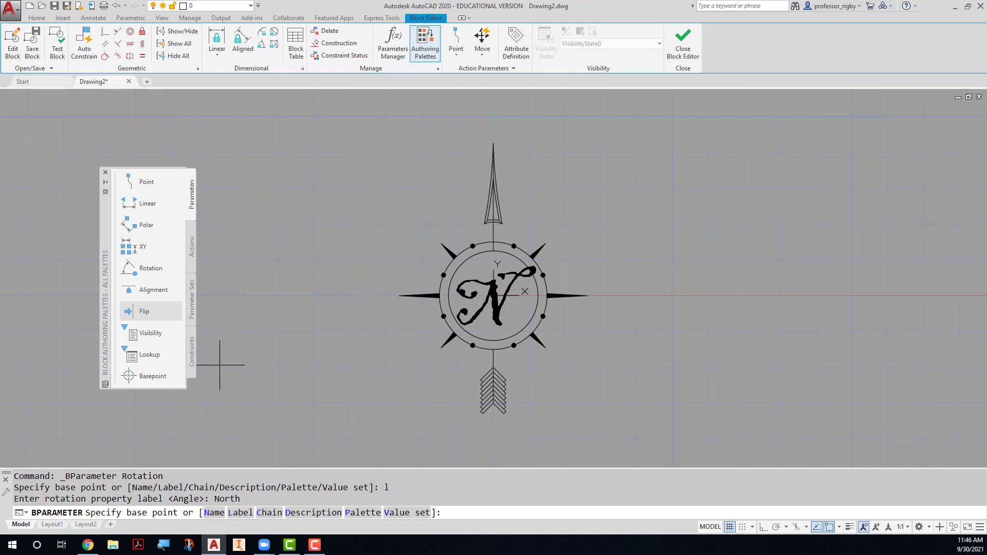
{"action": "type", "text": "D"}
{"action": "key", "text": "Return"}
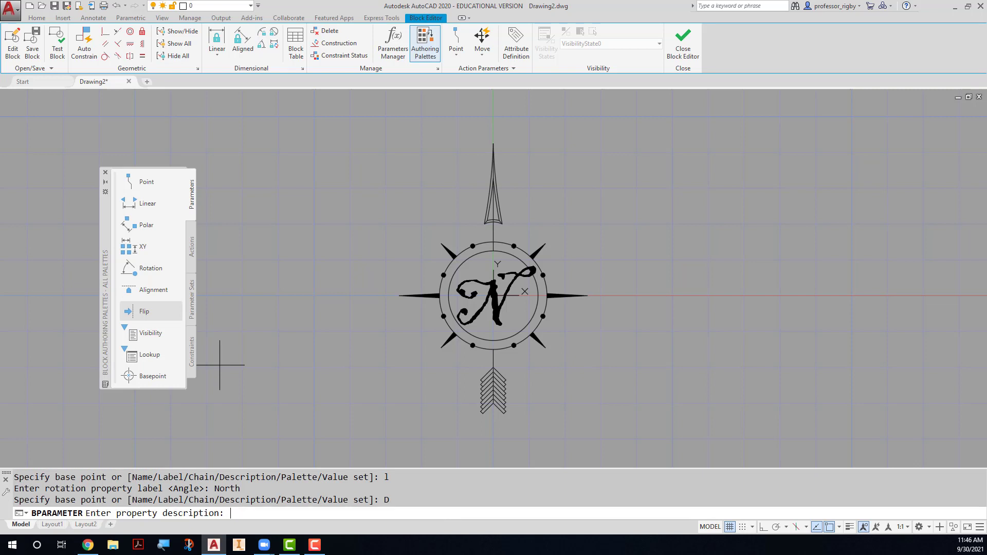
{"action": "type", "text": "Rotate the arrow"}
{"action": "key", "text": "Return"}
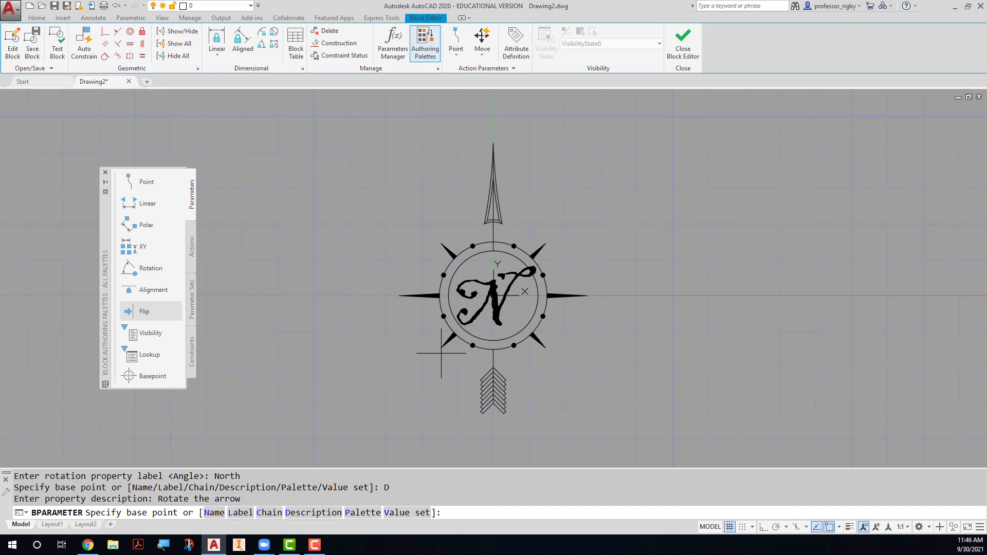
Place the North parameter at the compass centre, radius to the arrow tip, default angle 0, label on arc
{"action": "left_click", "coordinate": [467, 334]}
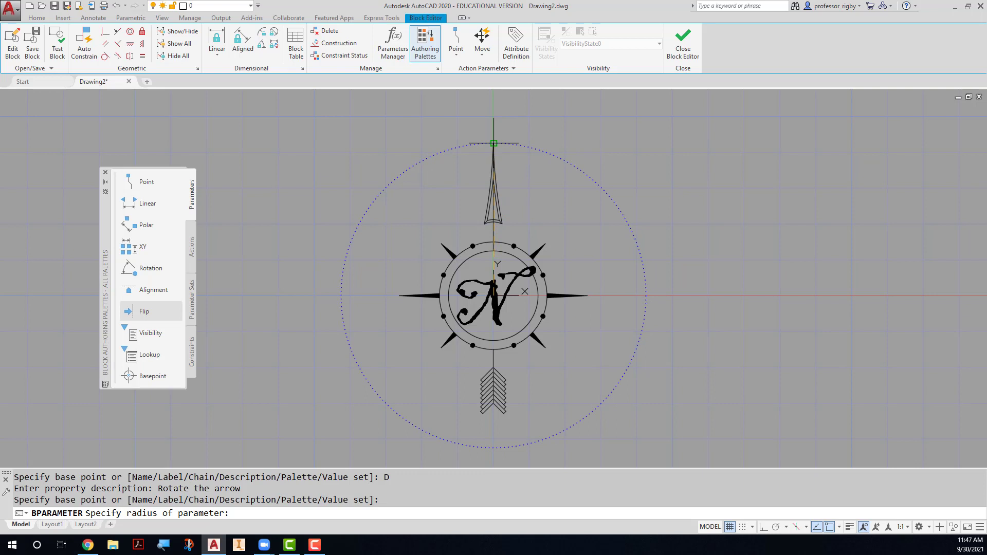
{"action": "left_click", "coordinate": [494, 142]}
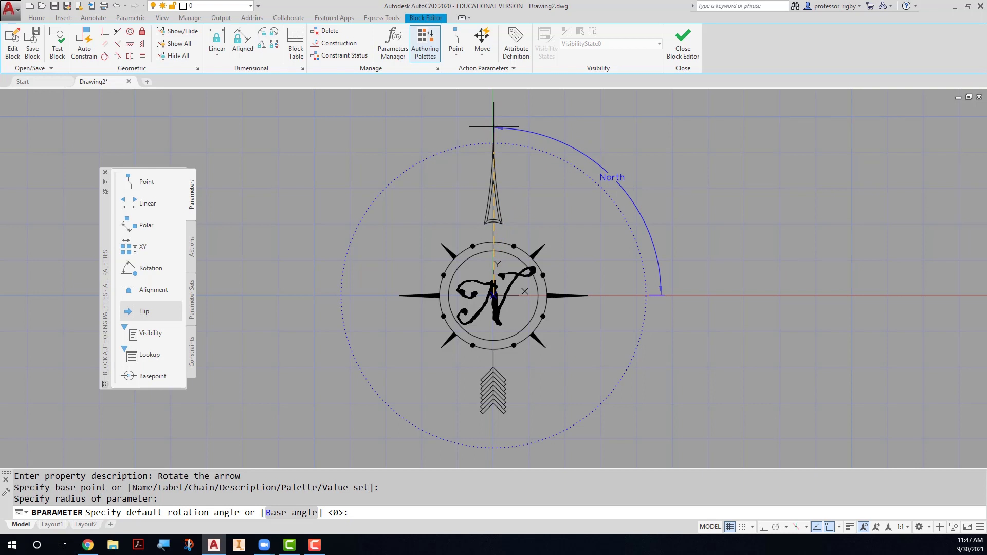
{"action": "left_click", "coordinate": [493, 126]}
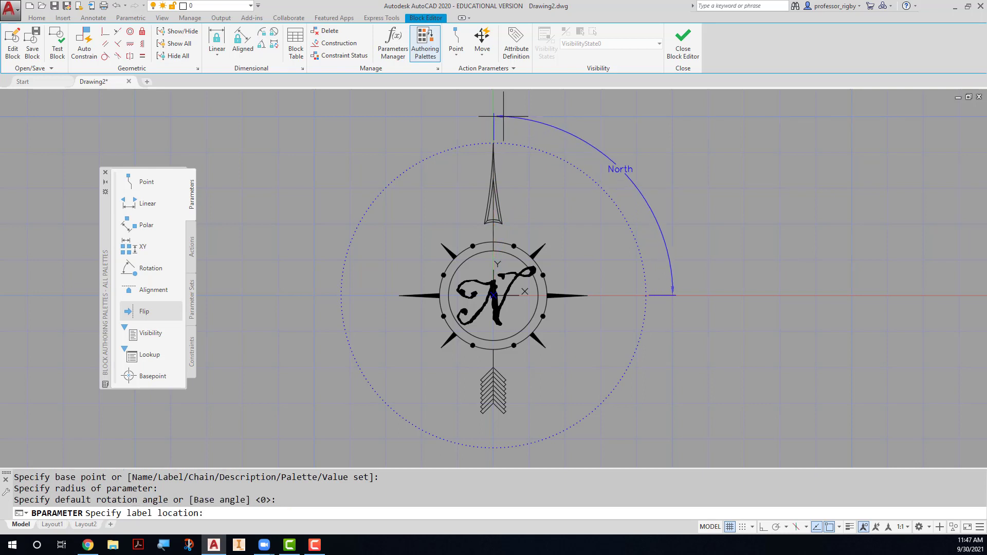
{"action": "left_click", "coordinate": [546, 124]}
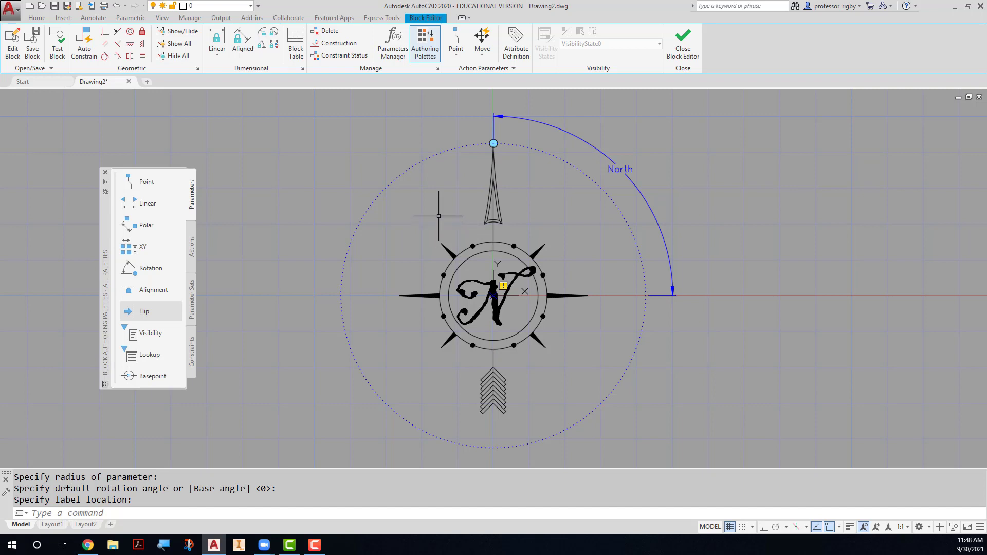
Attach a Rotate action to North covering the window-selected compass, excluding the N monogram
{"action": "left_click", "coordinate": [194, 249]}
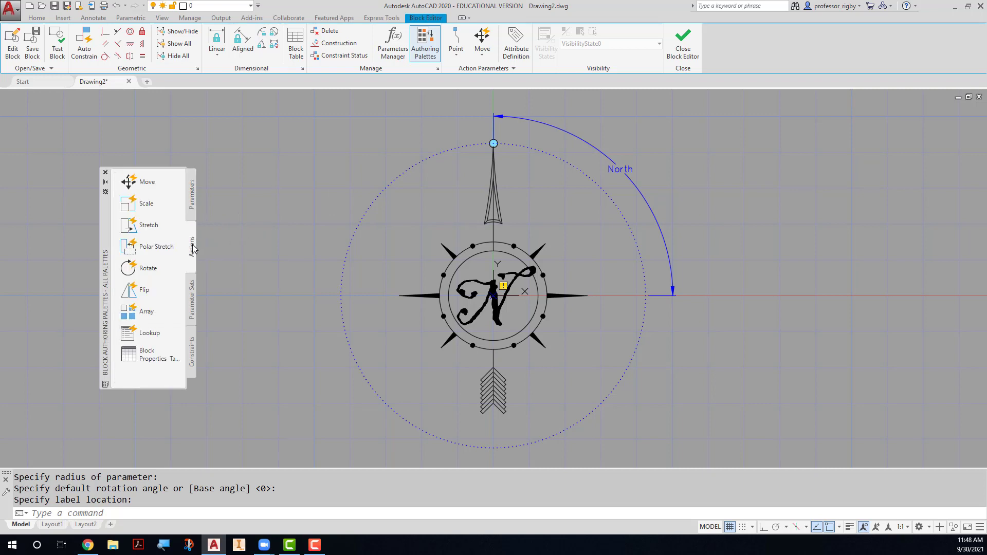
{"action": "left_click", "coordinate": [144, 270]}
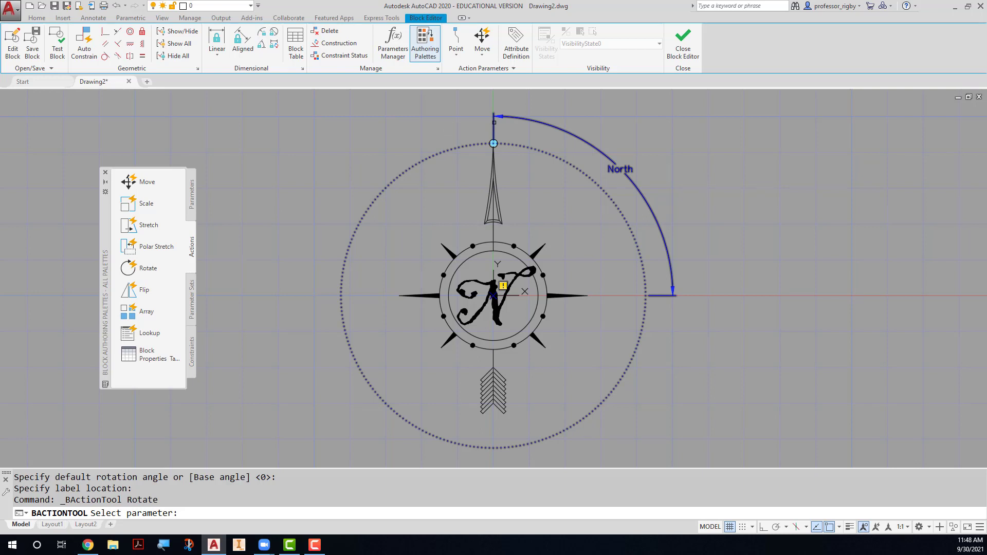
{"action": "left_click", "coordinate": [494, 122]}
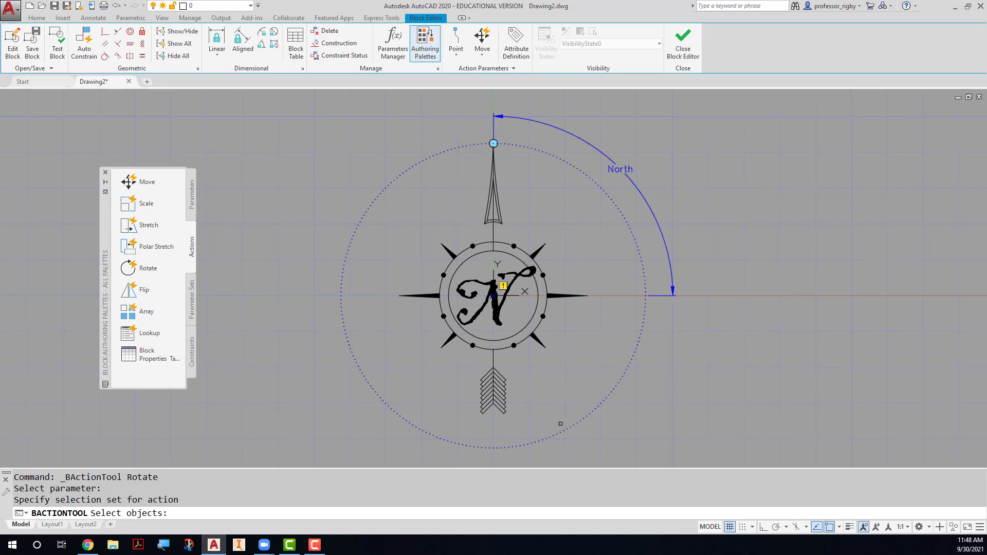
{"action": "left_click", "coordinate": [562, 421]}
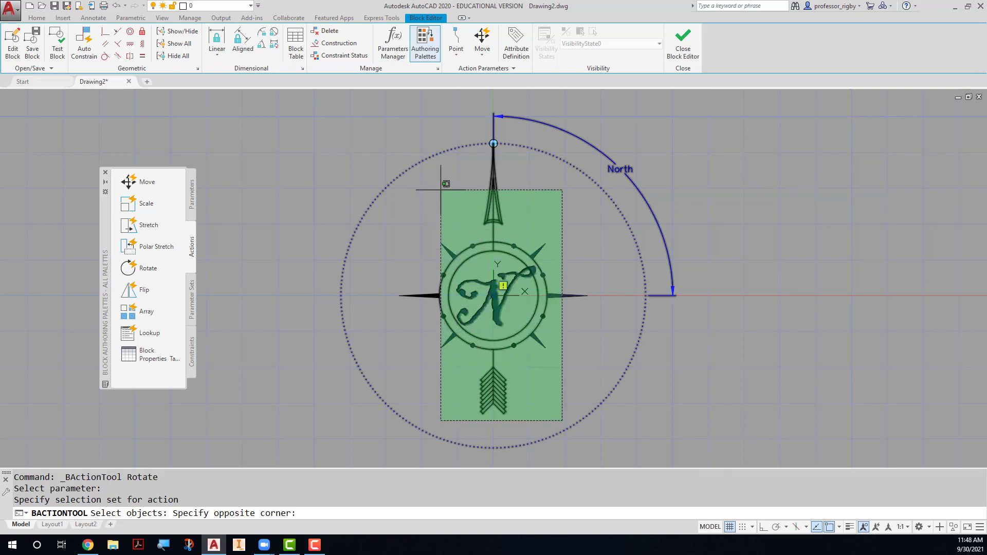
{"action": "left_click", "coordinate": [423, 182]}
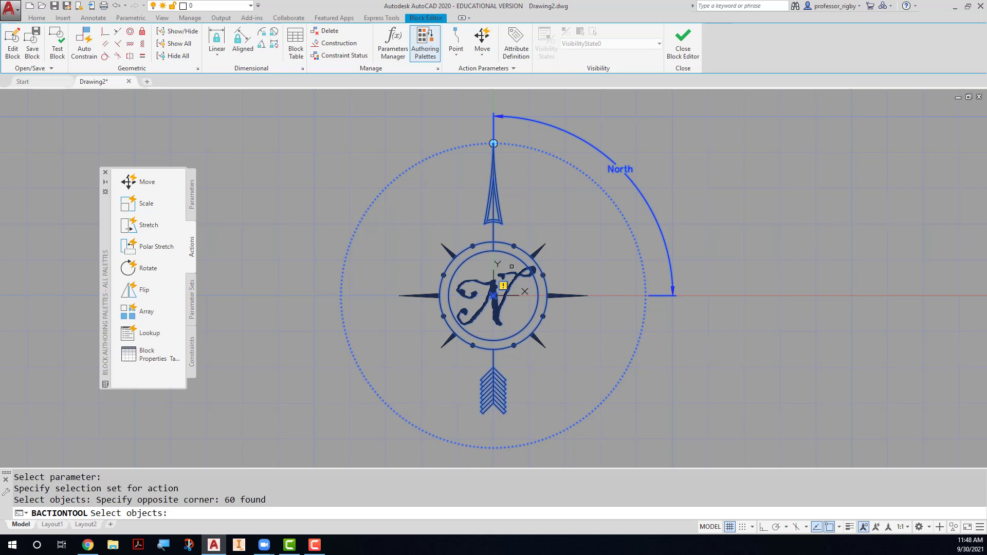
{"action": "left_click", "coordinate": [512, 273], "text": "shift"}
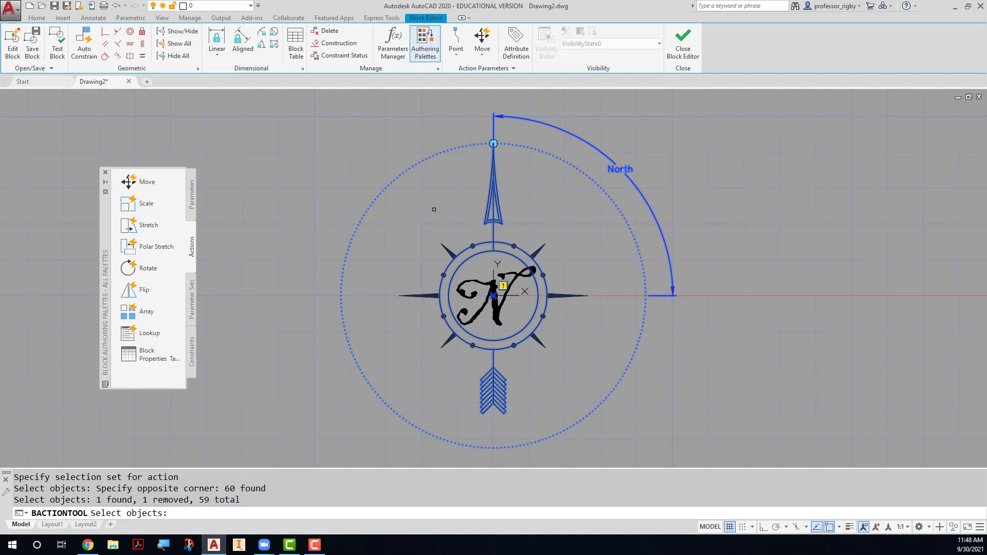
{"action": "key", "text": "Return"}
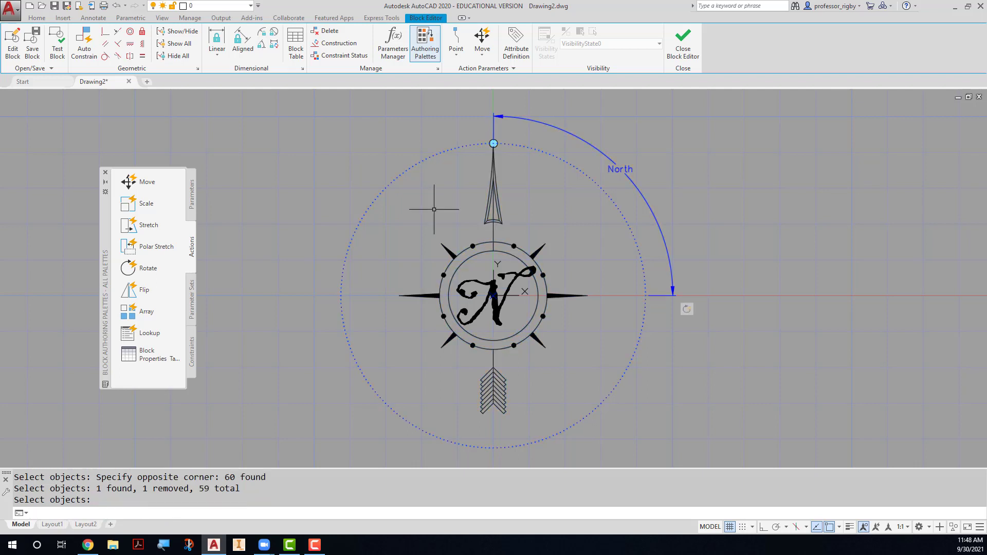
{"action": "left_click", "coordinate": [55, 50]}
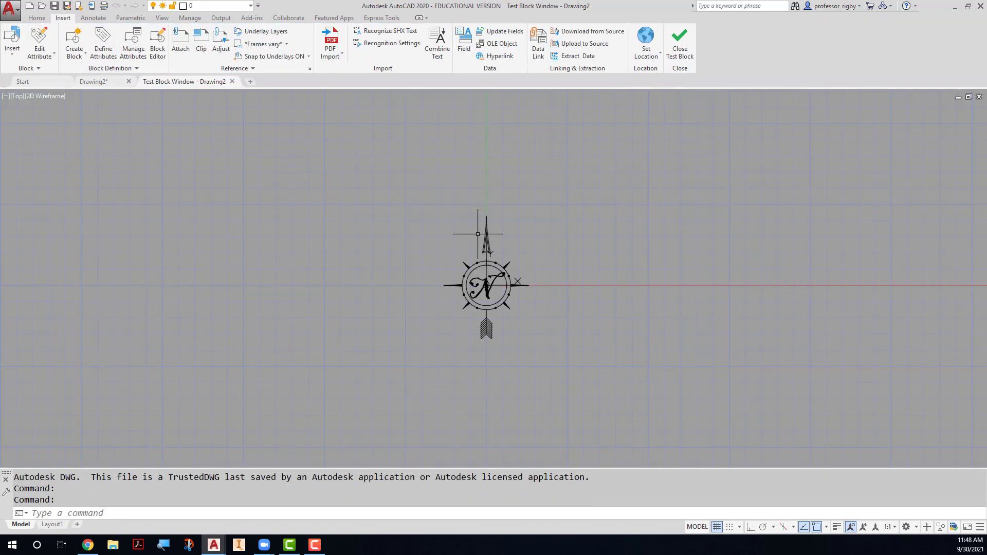
{"action": "left_click", "coordinate": [482, 241]}
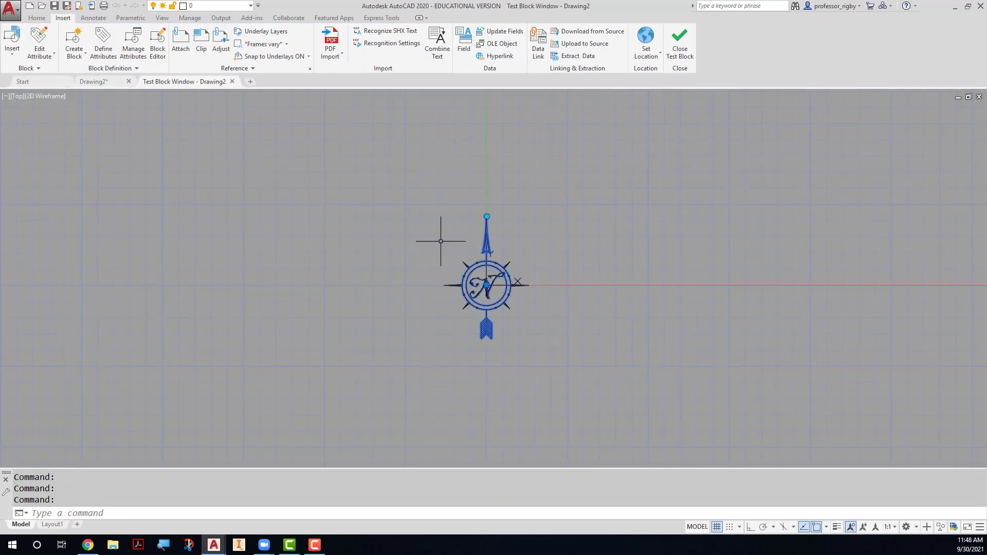
{"action": "left_click", "coordinate": [486, 216]}
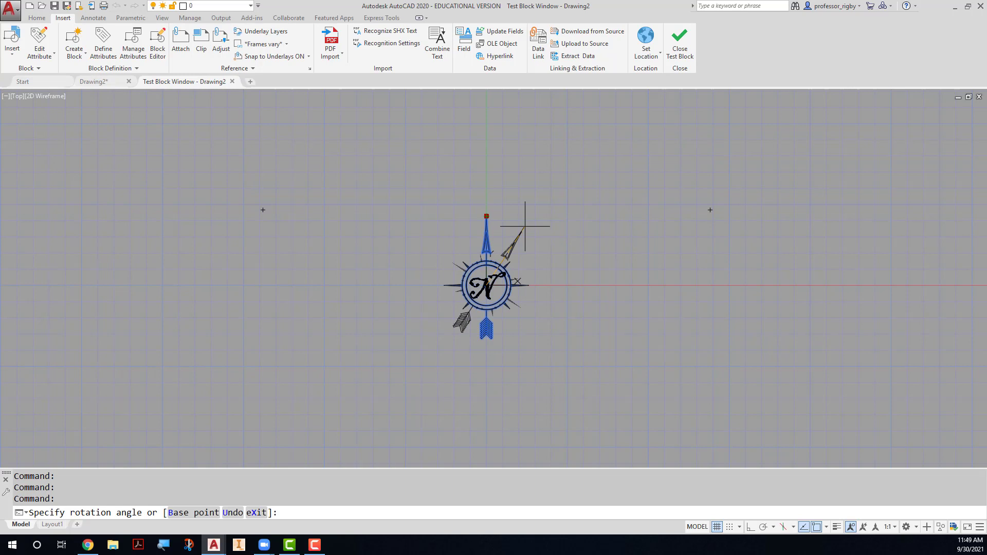
{"action": "left_click", "coordinate": [556, 325]}
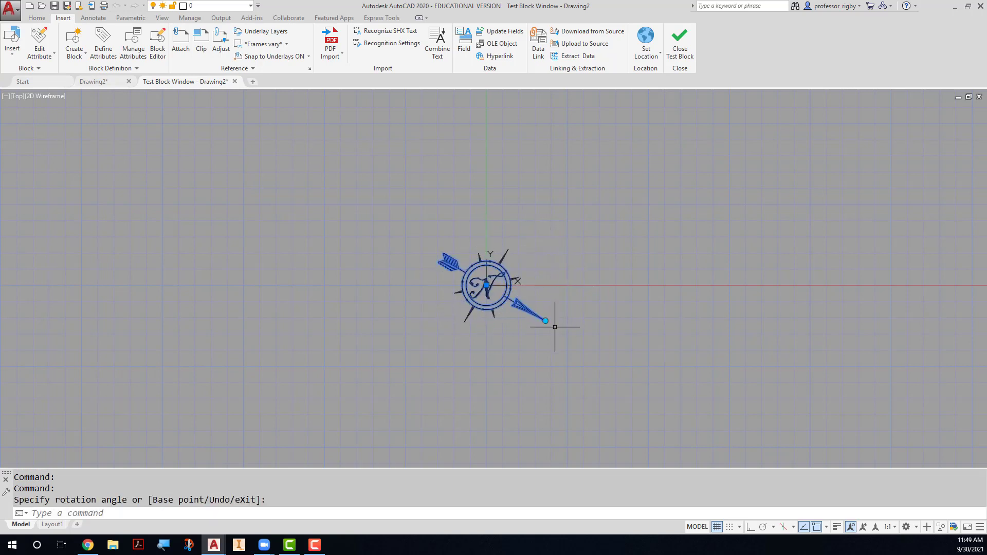
{"action": "left_click", "coordinate": [546, 321]}
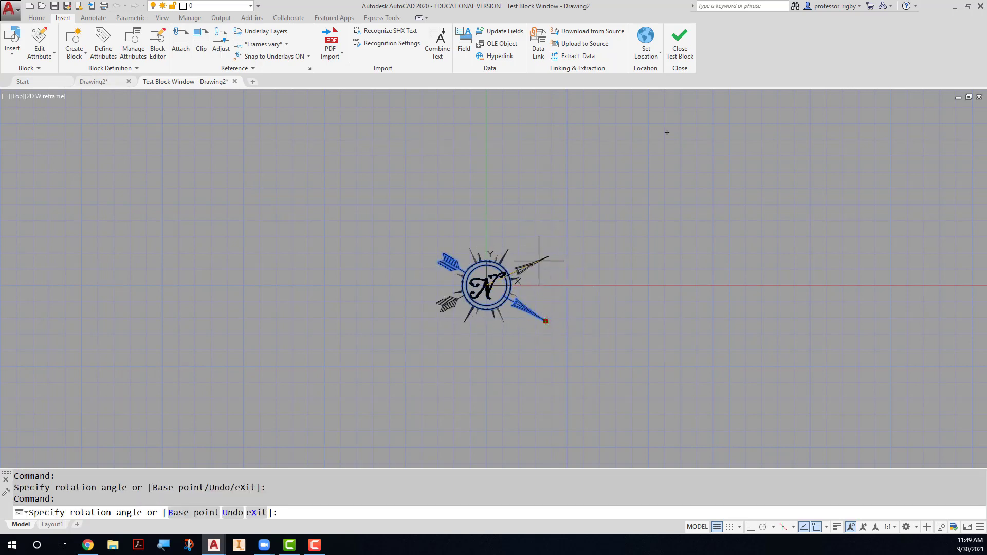
{"action": "left_click", "coordinate": [457, 222]}
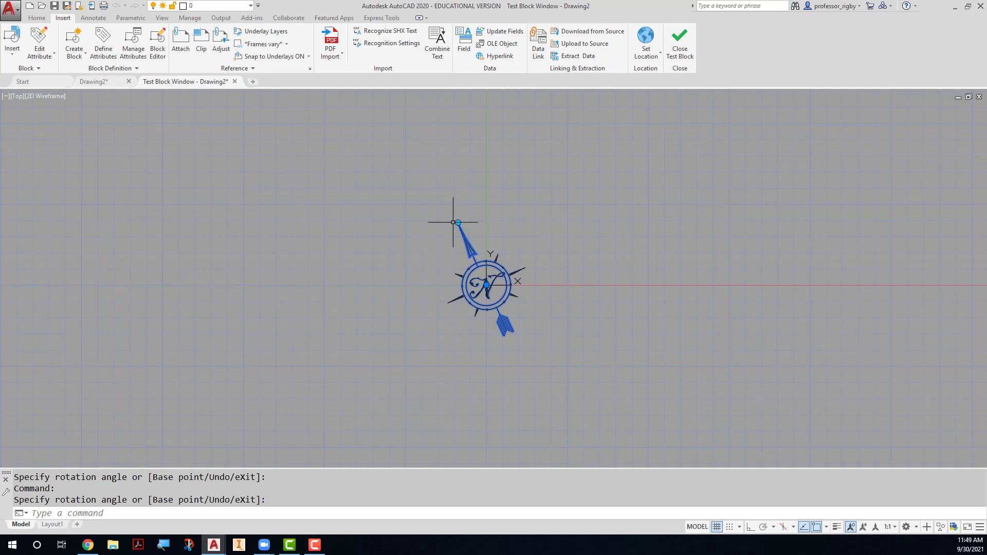
{"action": "left_click", "coordinate": [458, 222]}
{"action": "left_click", "coordinate": [441, 336]}
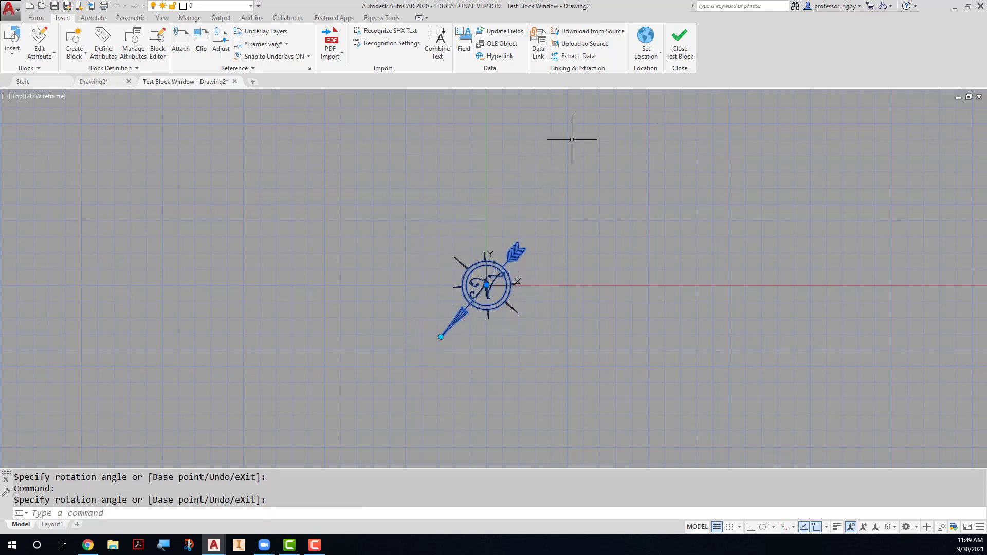
{"action": "left_click", "coordinate": [679, 49]}
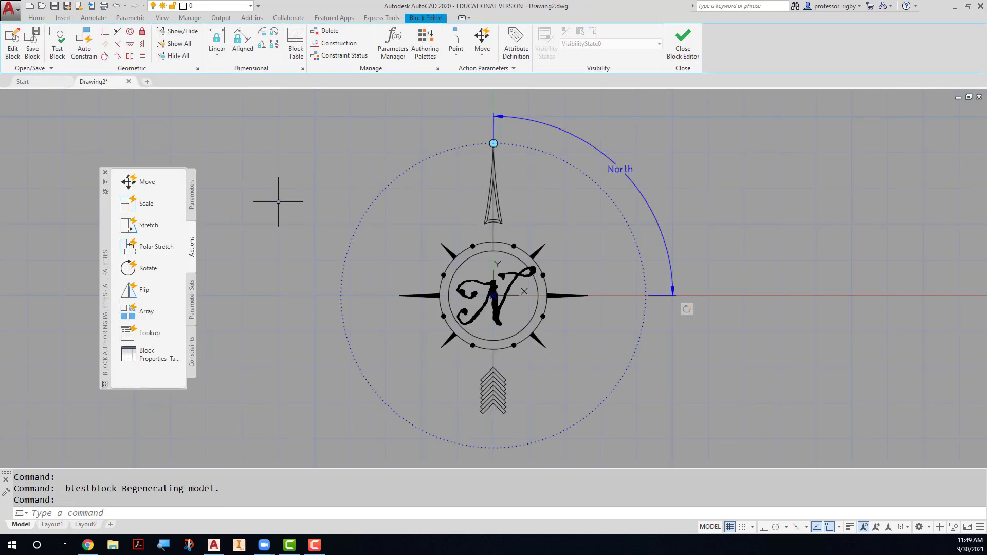
In Properties, set the North parameter's Ang type to Increment, increment 15, maximum 180
{"action": "type", "text": "ch"}
{"action": "key", "text": "Return"}
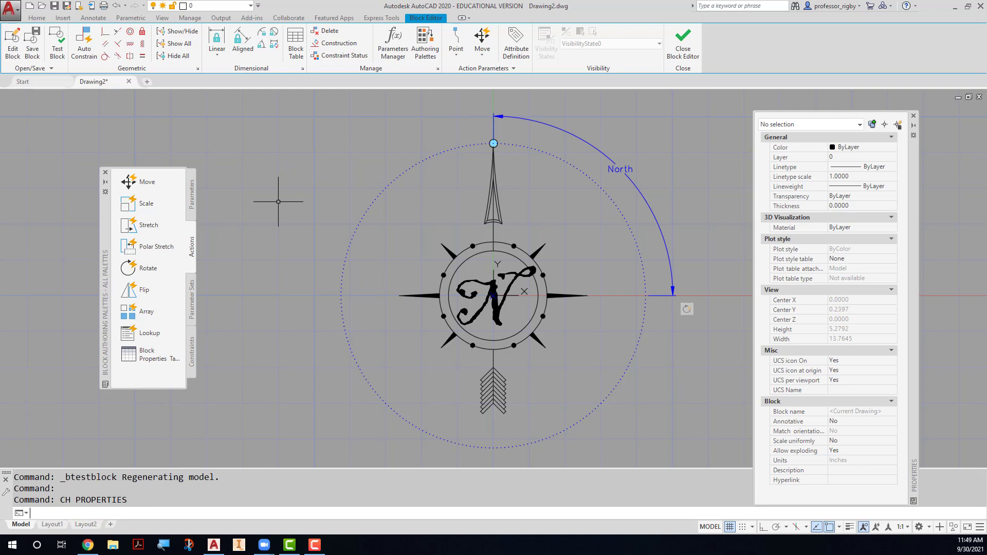
{"action": "left_click", "coordinate": [623, 168]}
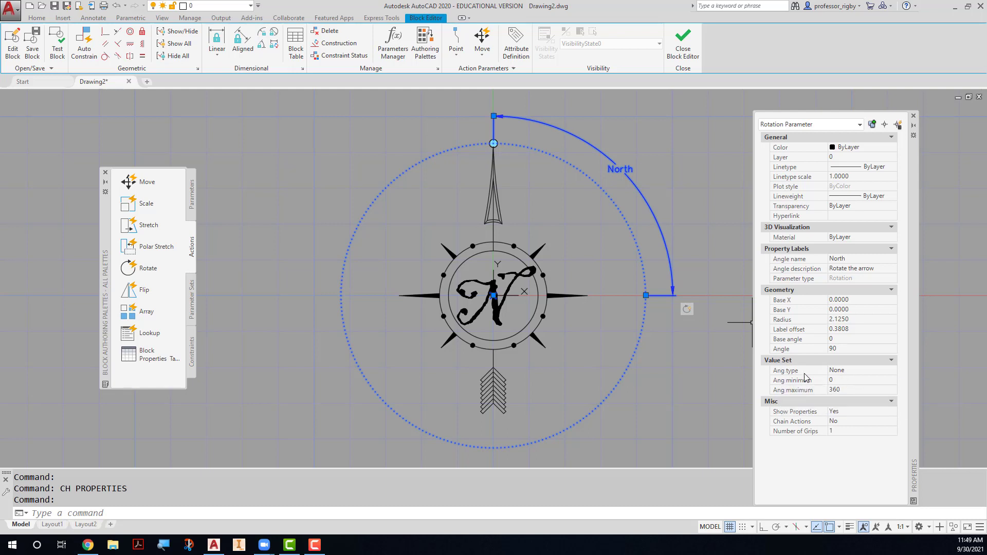
{"action": "left_click", "coordinate": [835, 372]}
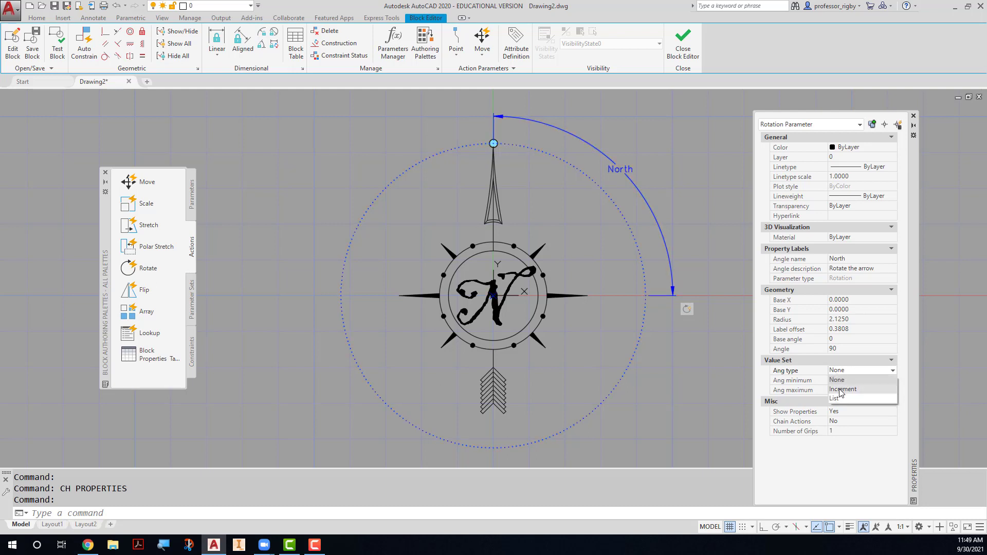
{"action": "left_click", "coordinate": [840, 391]}
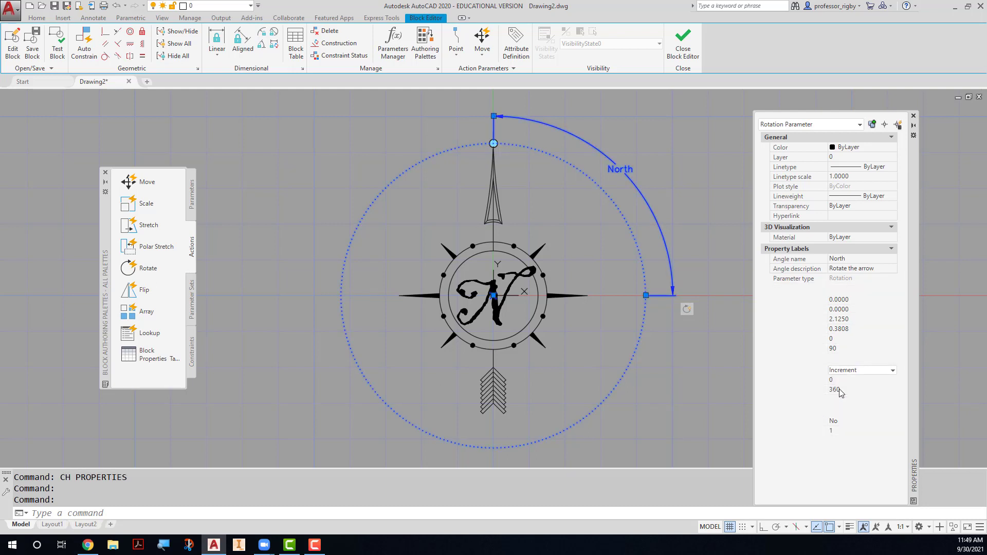
{"action": "left_click", "coordinate": [839, 381]}
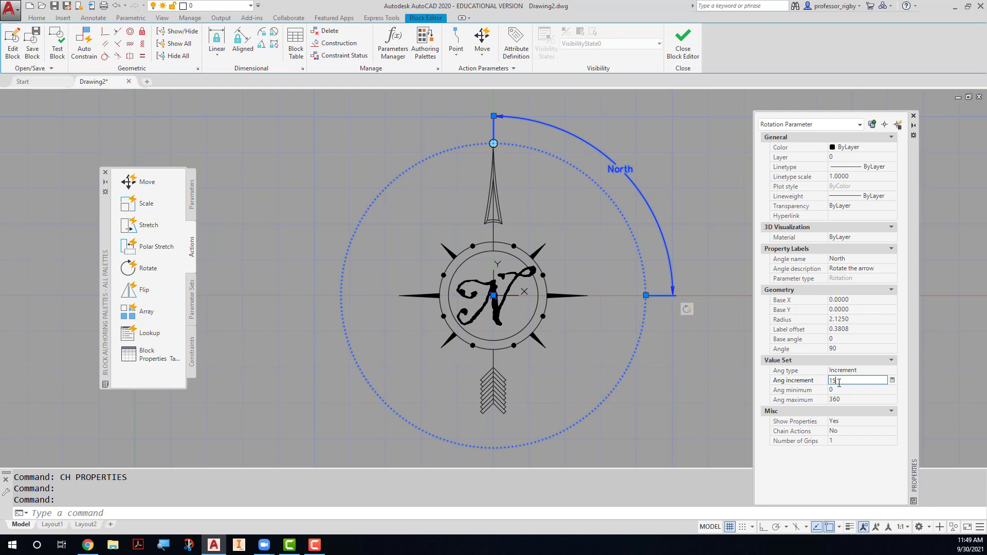
{"action": "key", "text": "Tab"}
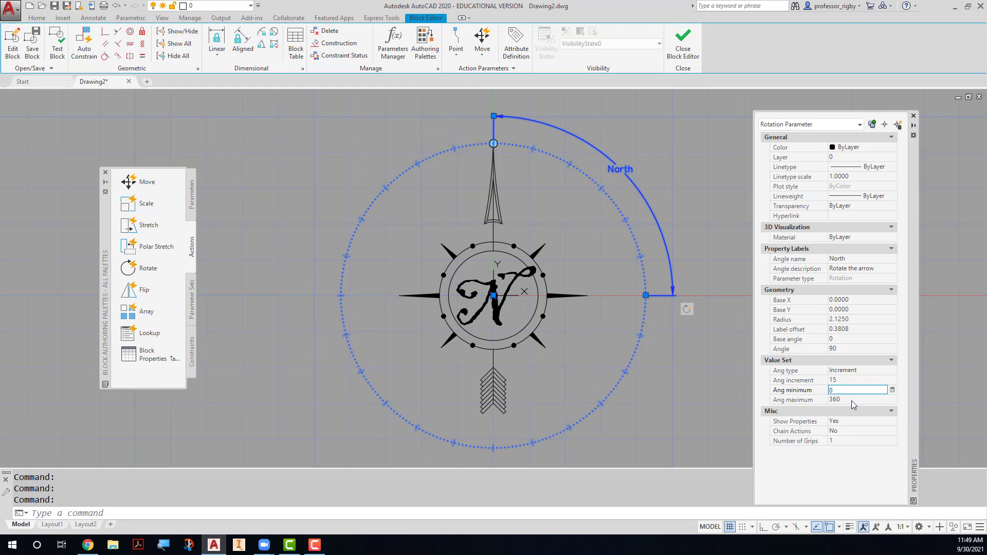
{"action": "left_click", "coordinate": [852, 400]}
{"action": "type", "text": "180"}
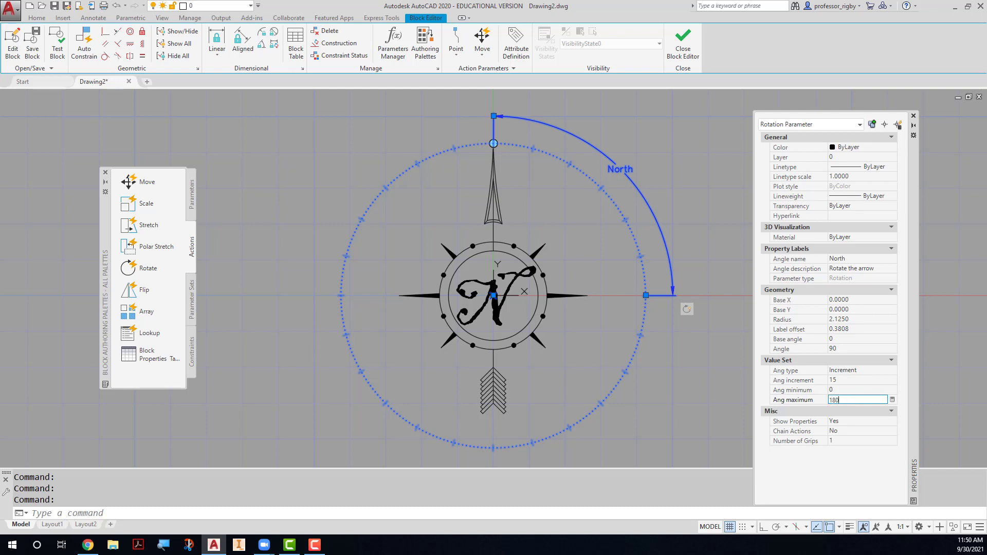
{"action": "key", "text": "Return"}
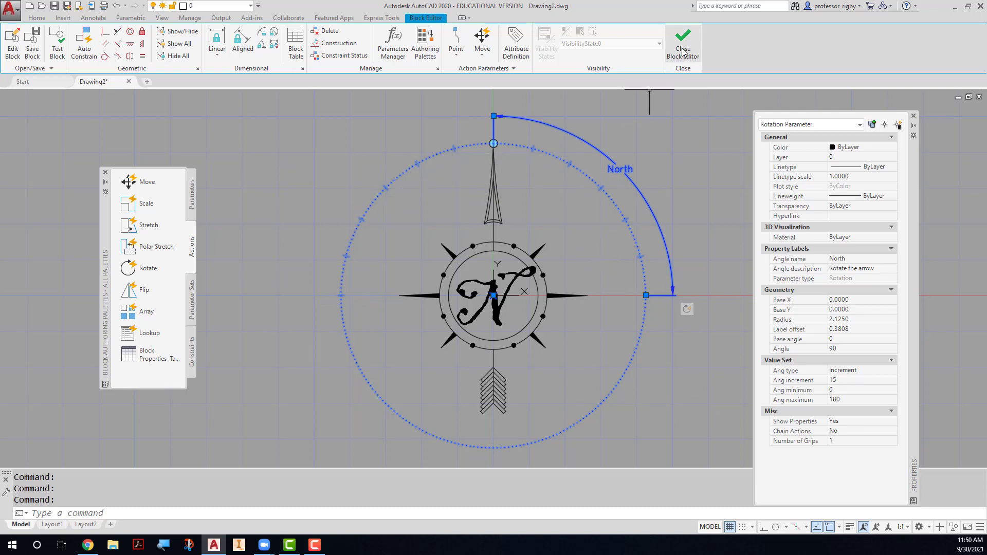
Test the compass block and grab its rotation grip to check the 15° snapping
{"action": "left_click", "coordinate": [61, 41]}
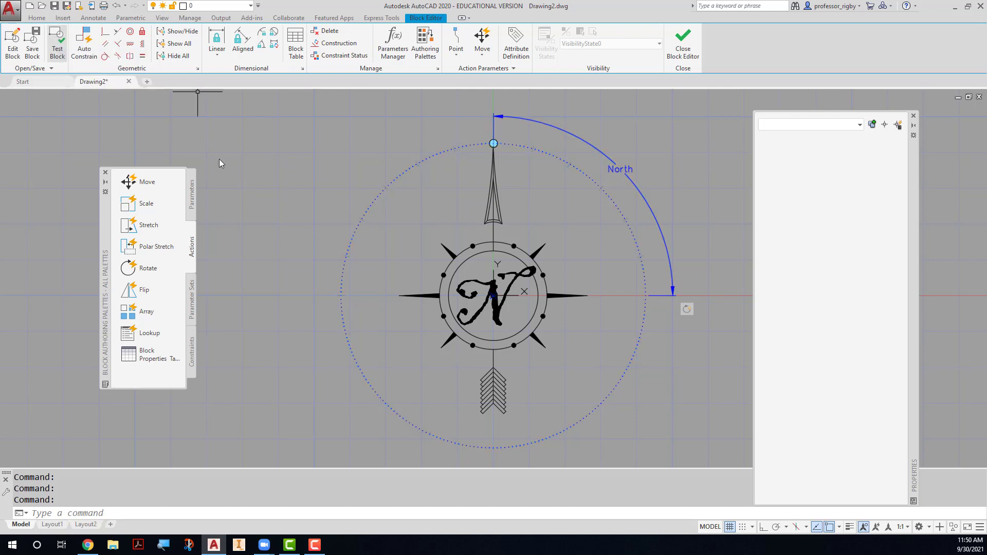
{"action": "left_click", "coordinate": [491, 231]}
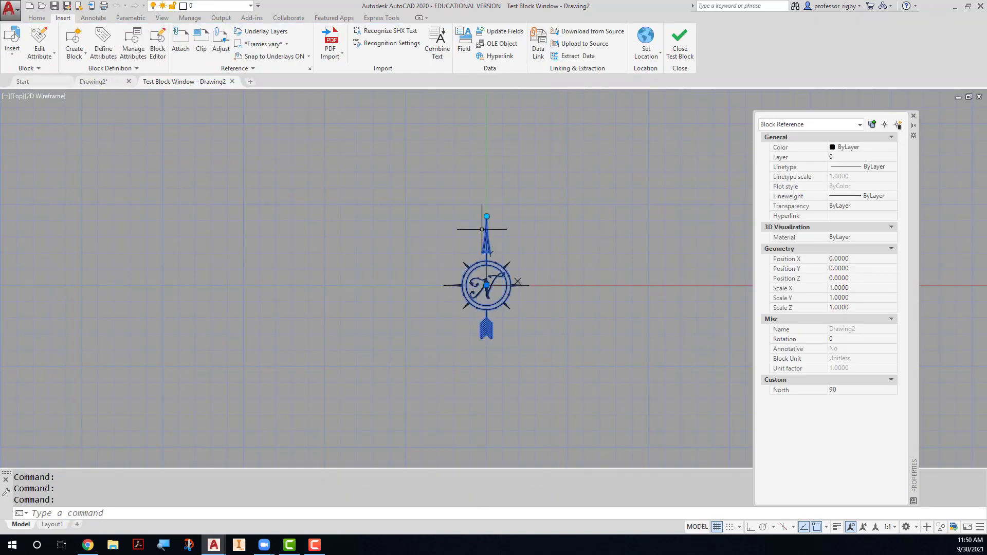
{"action": "left_click", "coordinate": [486, 216]}
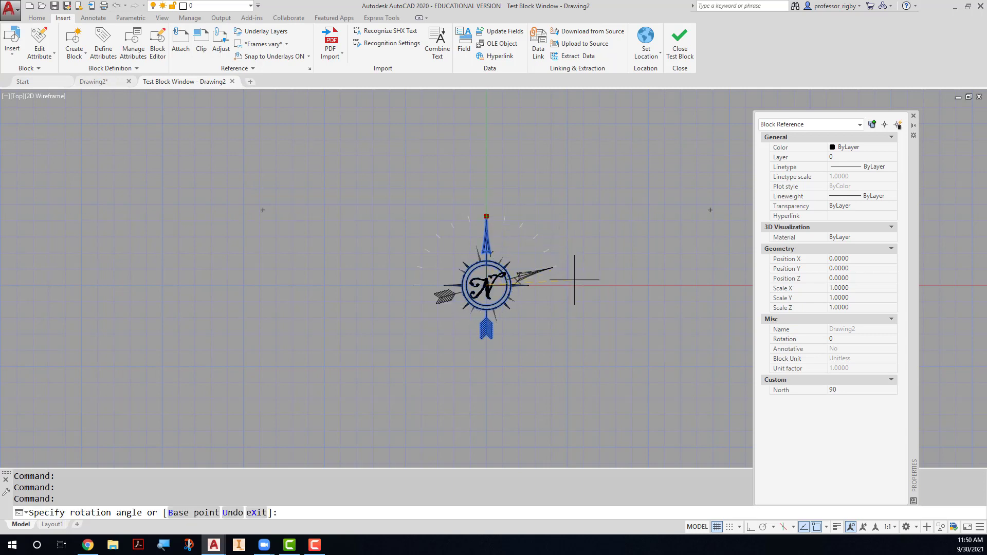